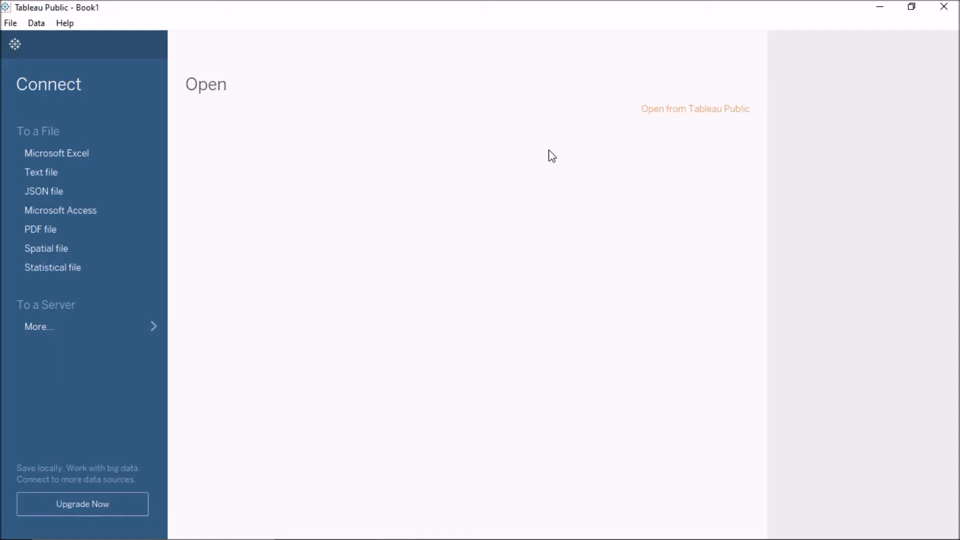
# Step: Connect to the Sample - Superstore Excel workbook and place its Orders table on the data source canvas
pyautogui.click(71, 156)
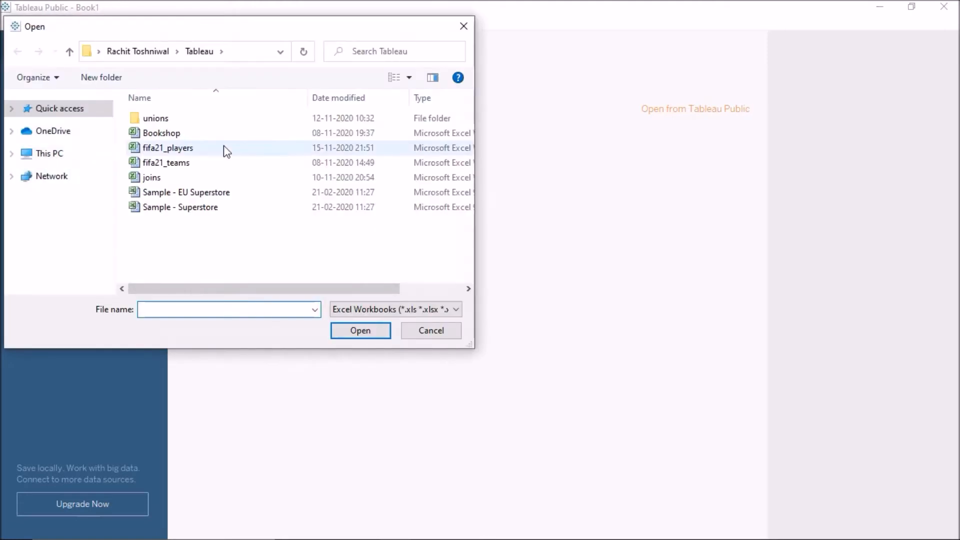
pyautogui.click(212, 207)
pyautogui.click(350, 333)
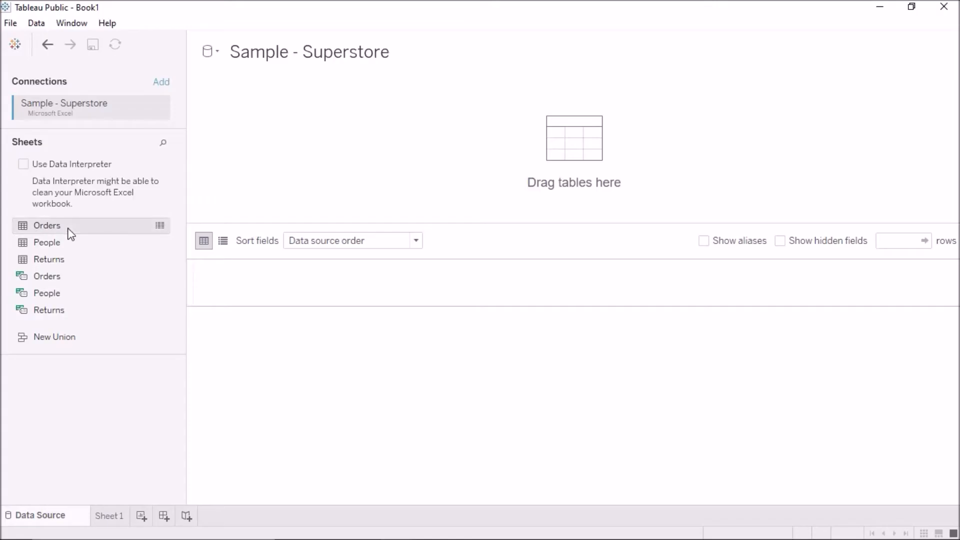
pyautogui.moveTo(71, 234); pyautogui.dragTo(473, 183)
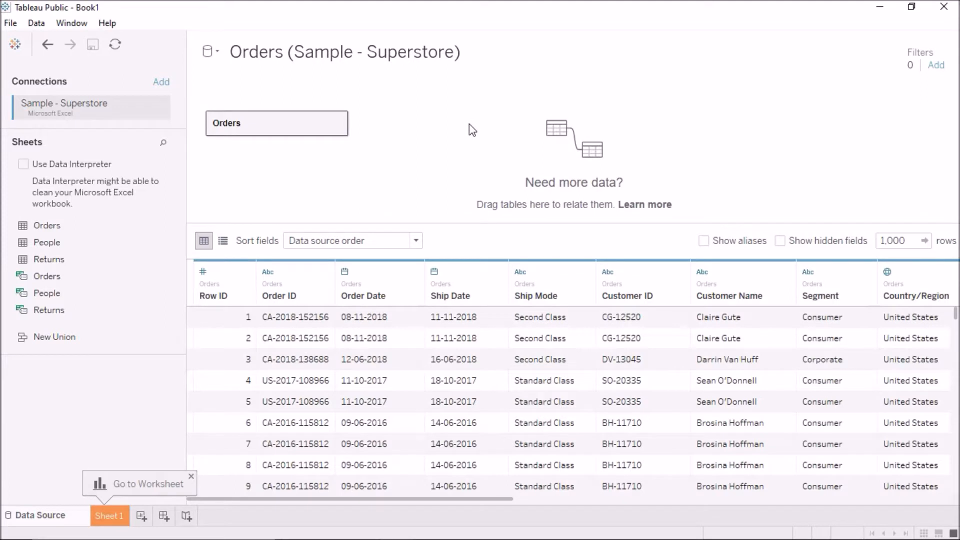
pyautogui.moveTo(272, 337); pyautogui.dragTo(435, 419)
pyautogui.click(435, 418)
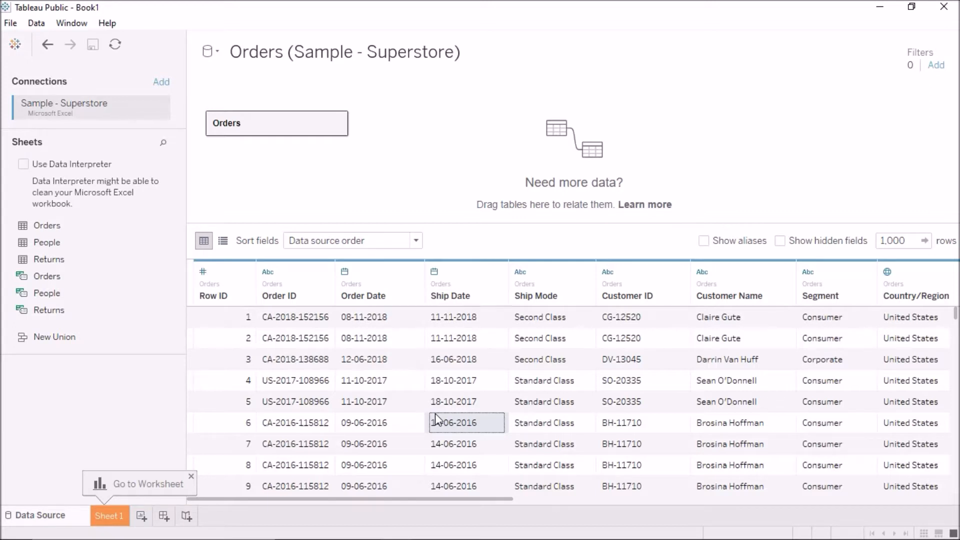
pyautogui.click(403, 395)
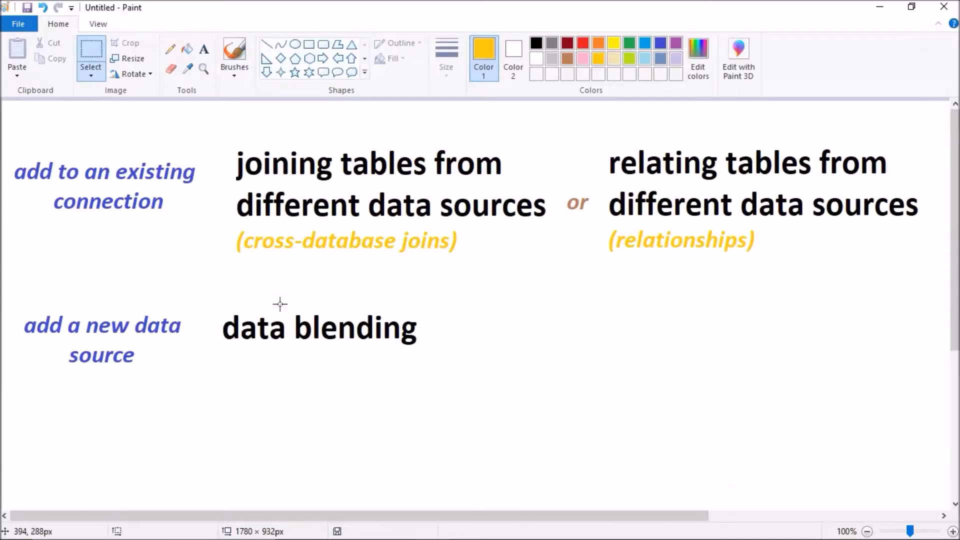
# Step: Review the Paint notes on cross-database joins, relationships and data blending, highlighting each approach
pyautogui.moveTo(218, 296); pyautogui.dragTo(438, 364)
pyautogui.moveTo(228, 143); pyautogui.dragTo(548, 230)
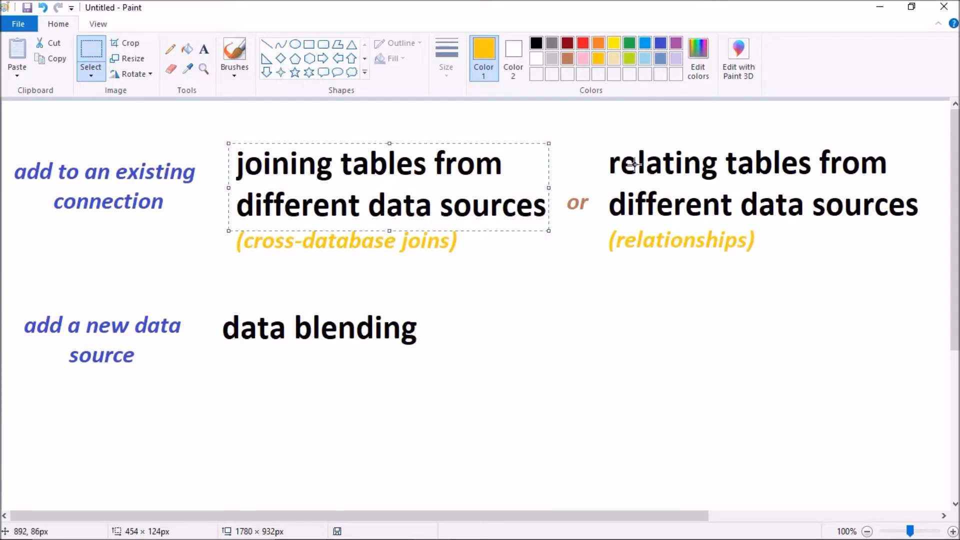
pyautogui.moveTo(601, 148); pyautogui.dragTo(926, 224)
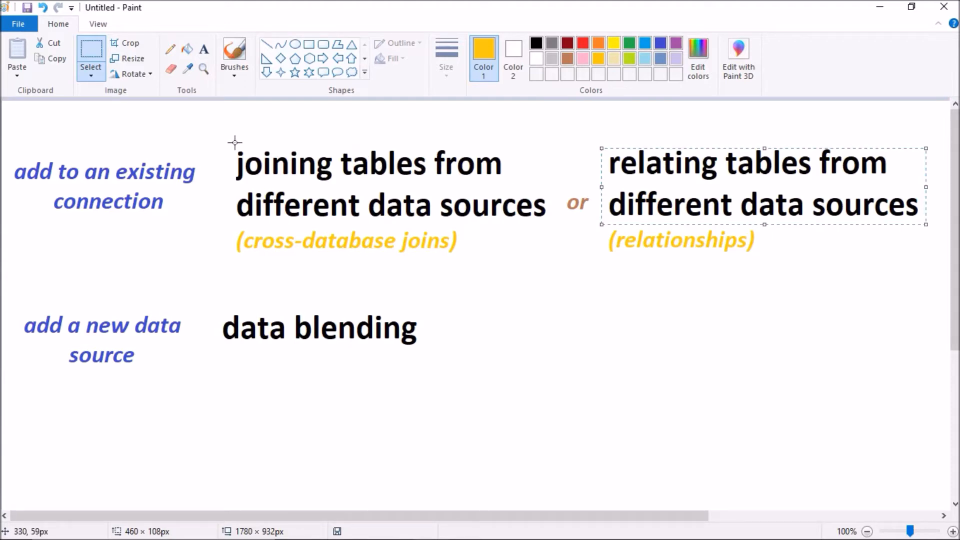
pyautogui.moveTo(229, 143); pyautogui.dragTo(338, 190)
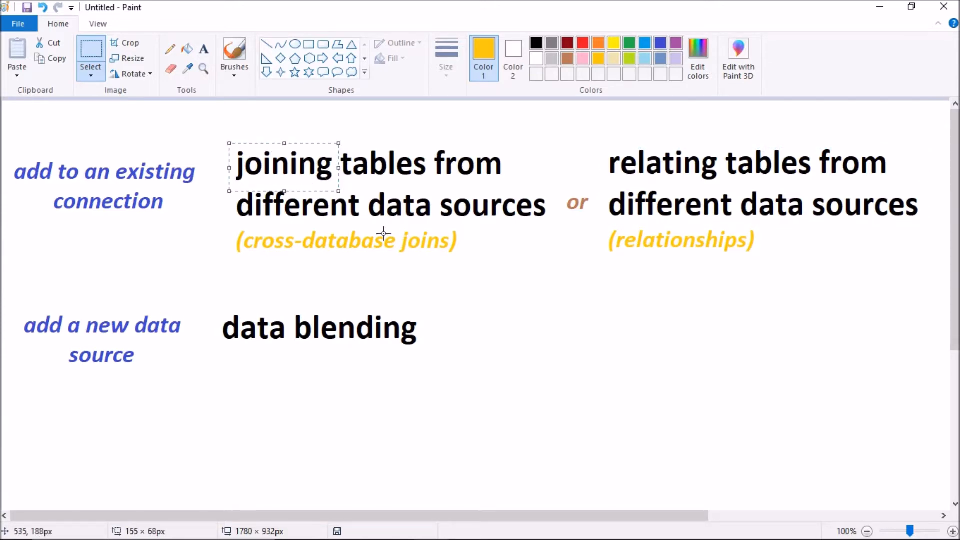
pyautogui.moveTo(225, 227); pyautogui.dragTo(470, 269)
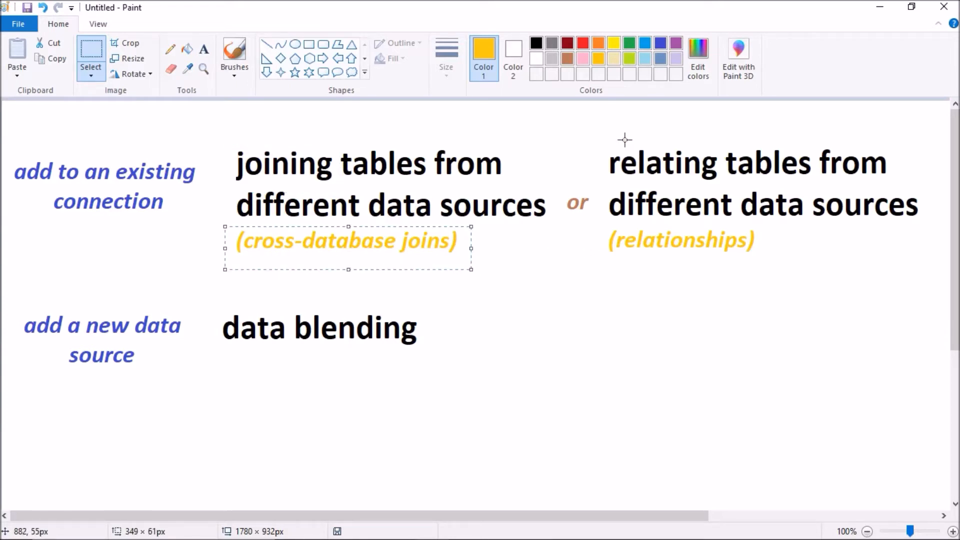
pyautogui.click(602, 229)
pyautogui.moveTo(604, 227); pyautogui.dragTo(769, 266)
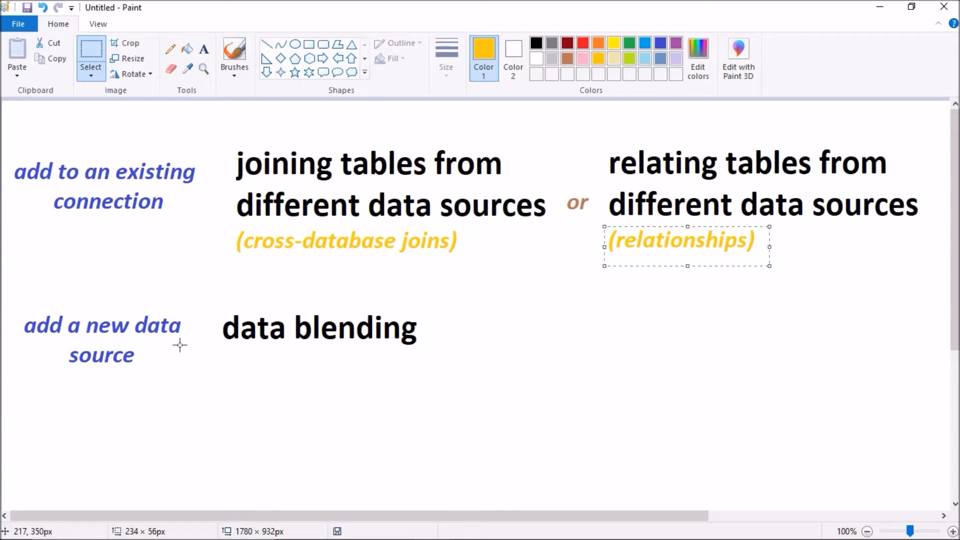
pyautogui.moveTo(150, 361); pyautogui.dragTo(2, 313)
pyautogui.moveTo(211, 305); pyautogui.dragTo(461, 378)
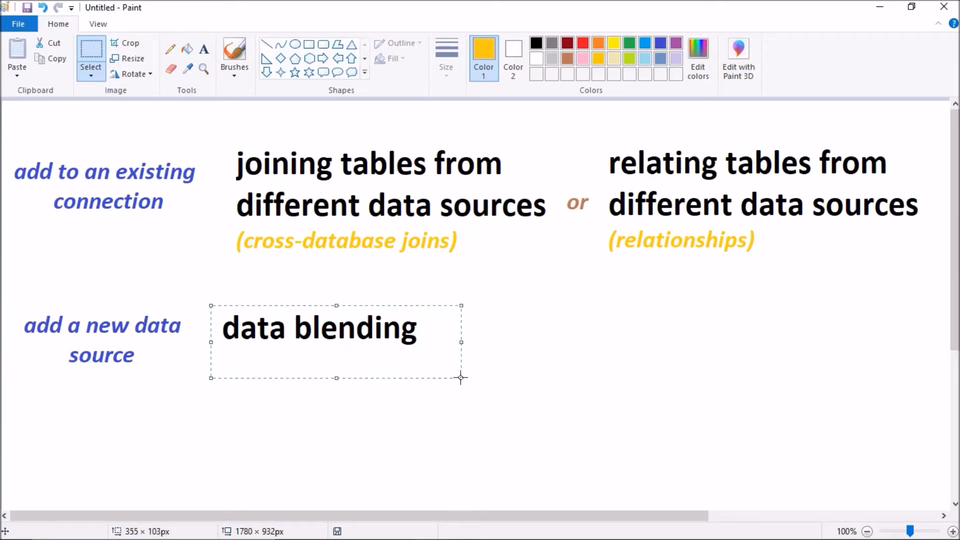
pyautogui.click(510, 376)
# Step: Switch to Tableau Public to inspect the options for adding a connection or a new data source, checking them against the Paint notes
pyautogui.hotkey('alt', 'Tab')
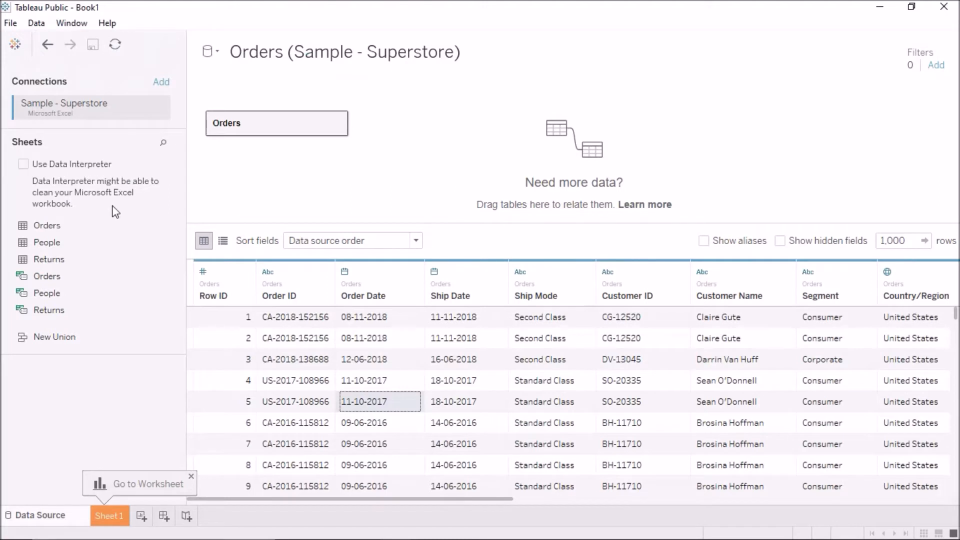
pyautogui.click(162, 83)
pyautogui.click(174, 63)
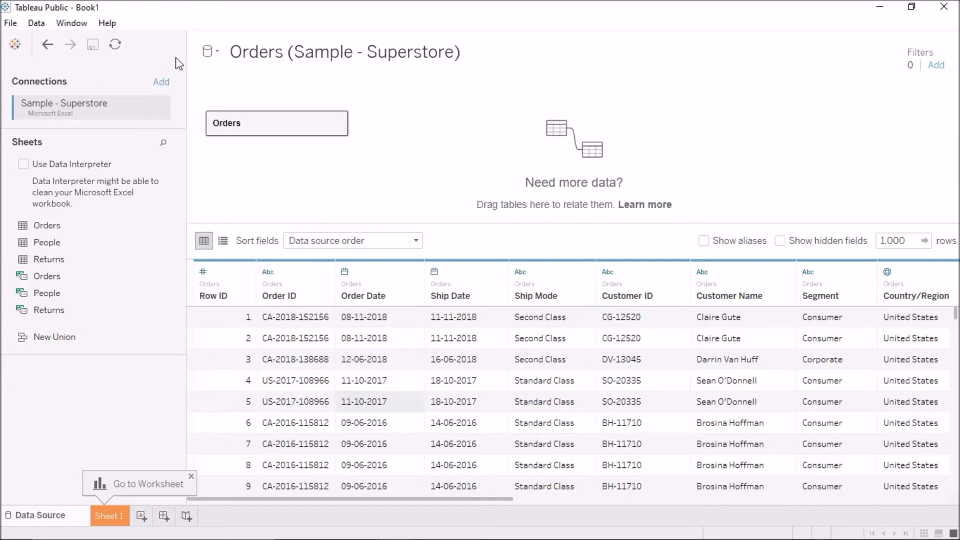
pyautogui.click(213, 54)
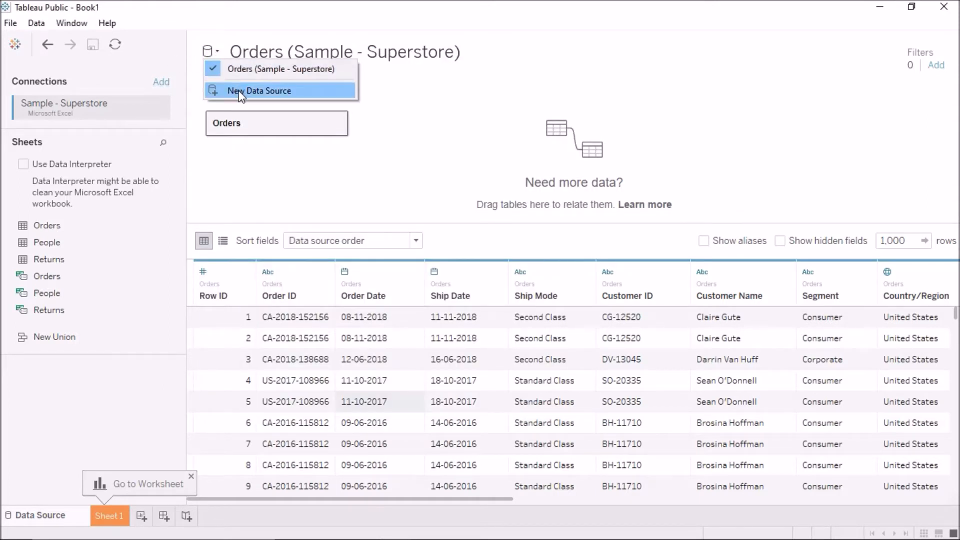
pyautogui.click(264, 203)
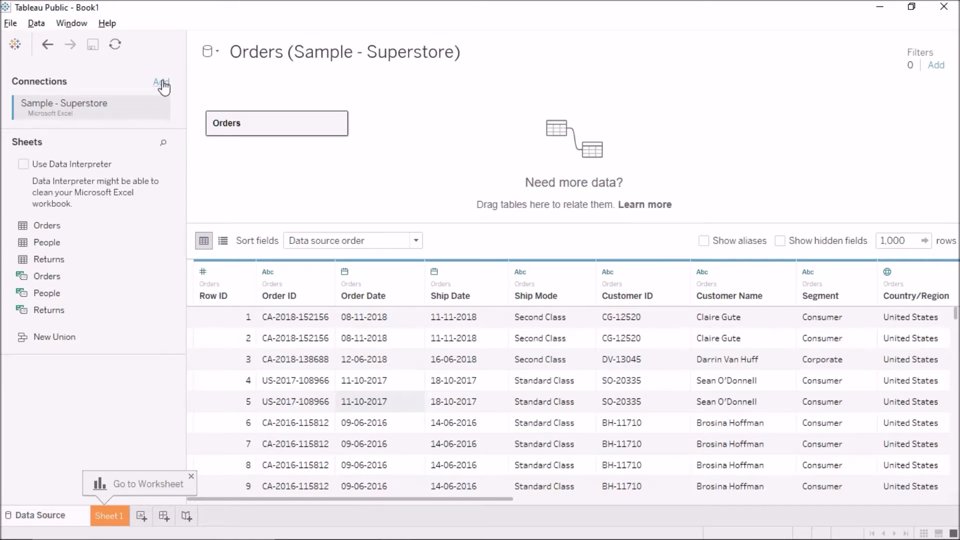
pyautogui.hotkey('alt', 'Tab')
pyautogui.moveTo(12, 152); pyautogui.dragTo(196, 225)
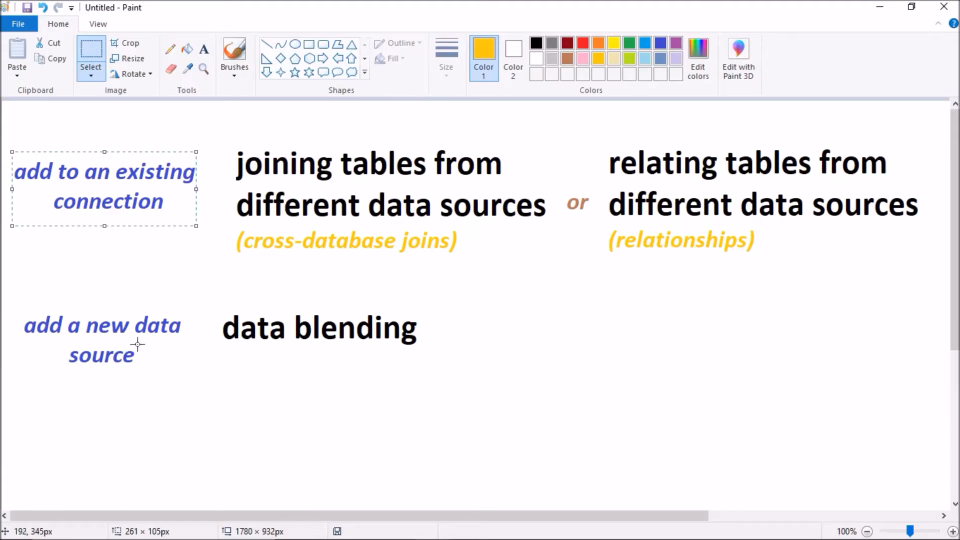
pyautogui.hotkey('alt', 'Tab')
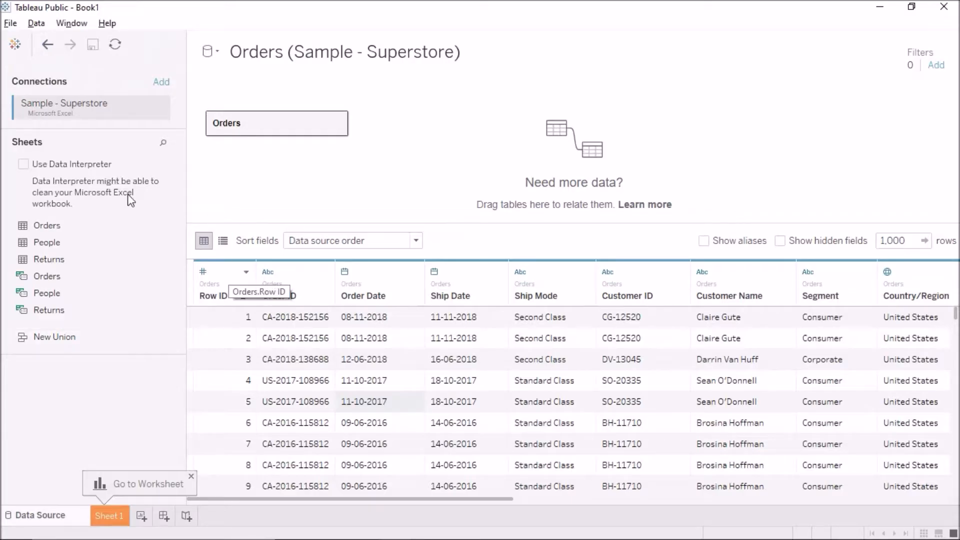
# Step: Add the Sample - EU Superstore Excel workbook as a second connection and view the sheets of both connections
pyautogui.click(161, 82)
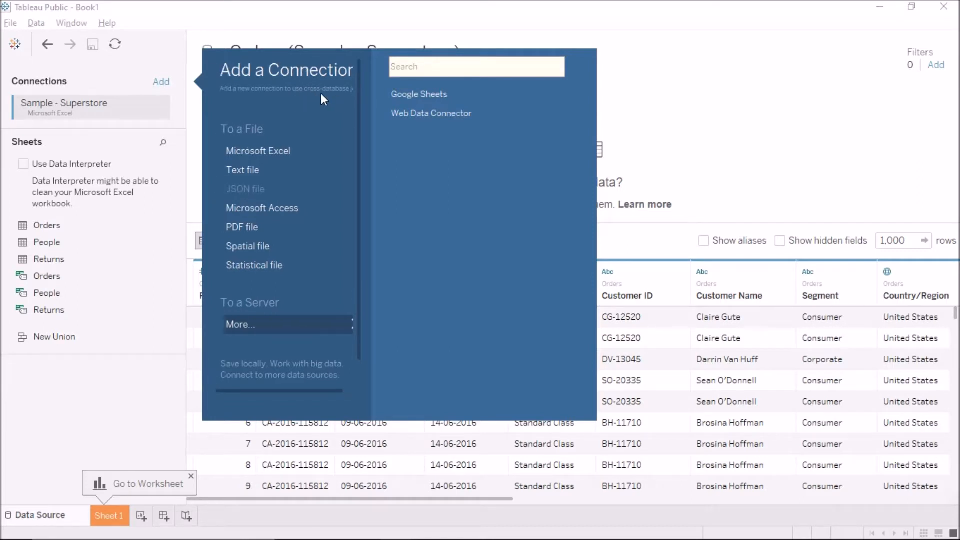
pyautogui.click(261, 152)
pyautogui.click(191, 194)
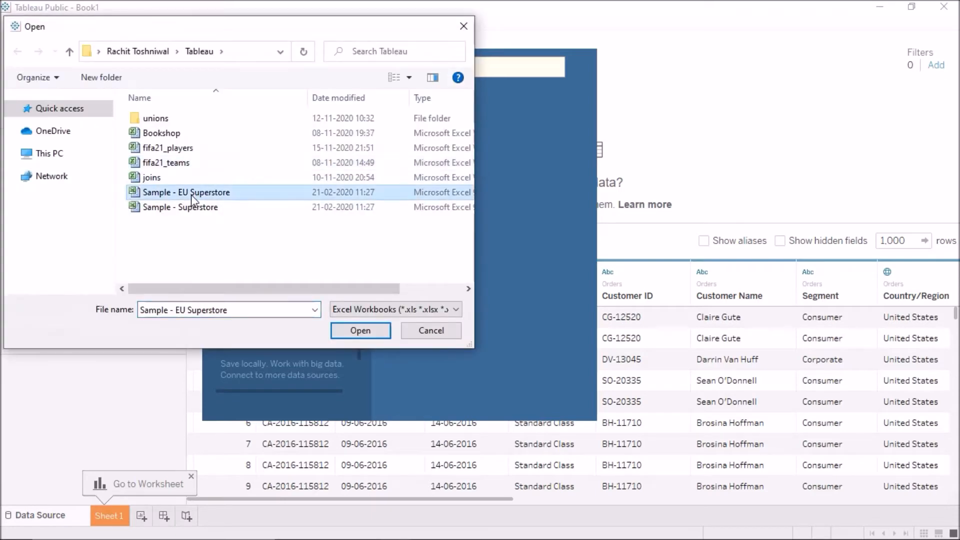
pyautogui.click(361, 331)
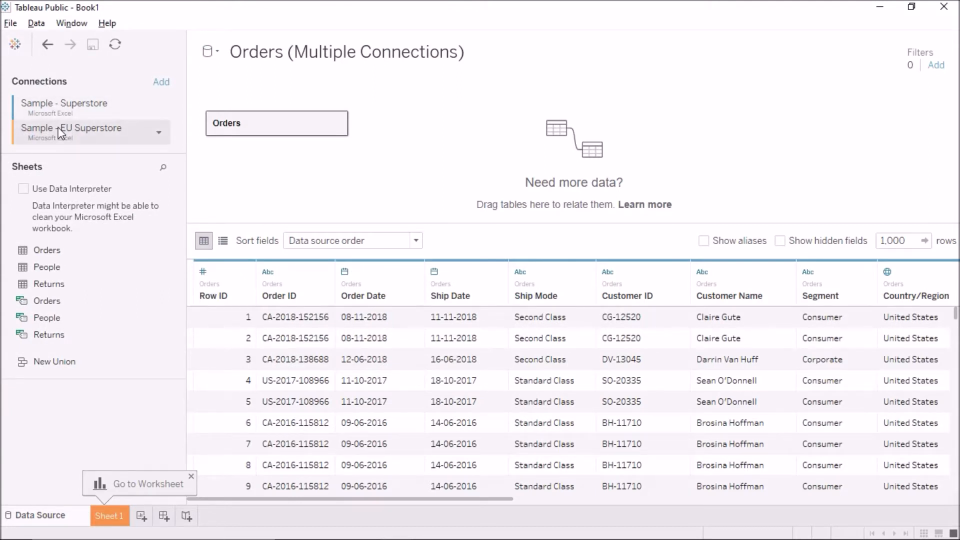
pyautogui.click(107, 106)
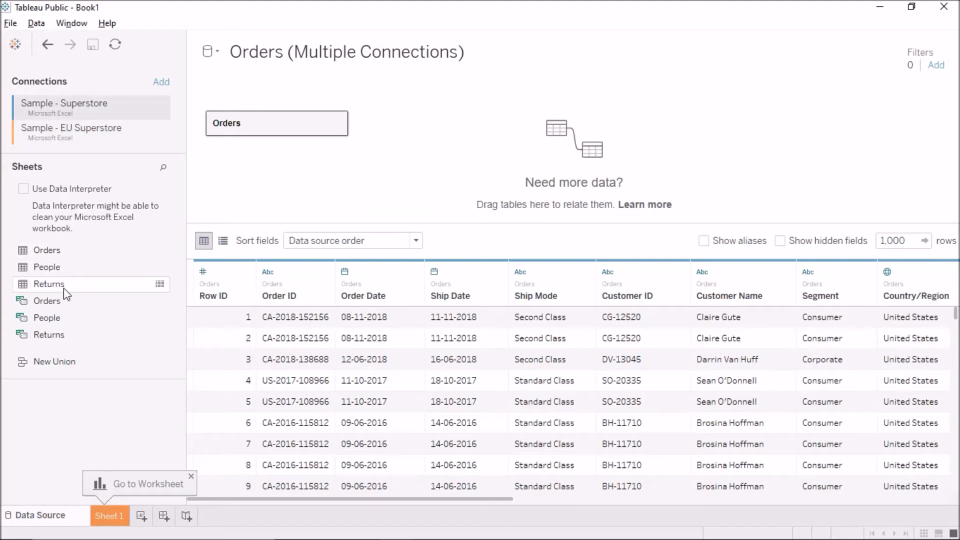
pyautogui.click(76, 131)
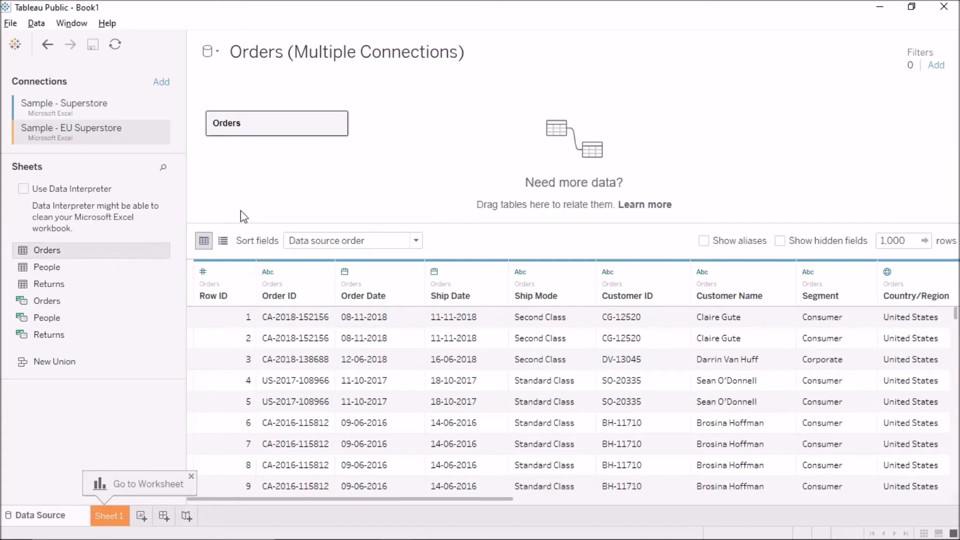
# Step: Try relating the EU Superstore Orders table to the existing Orders table on Category, and remove the related table again
pyautogui.moveTo(55, 250); pyautogui.dragTo(430, 151)
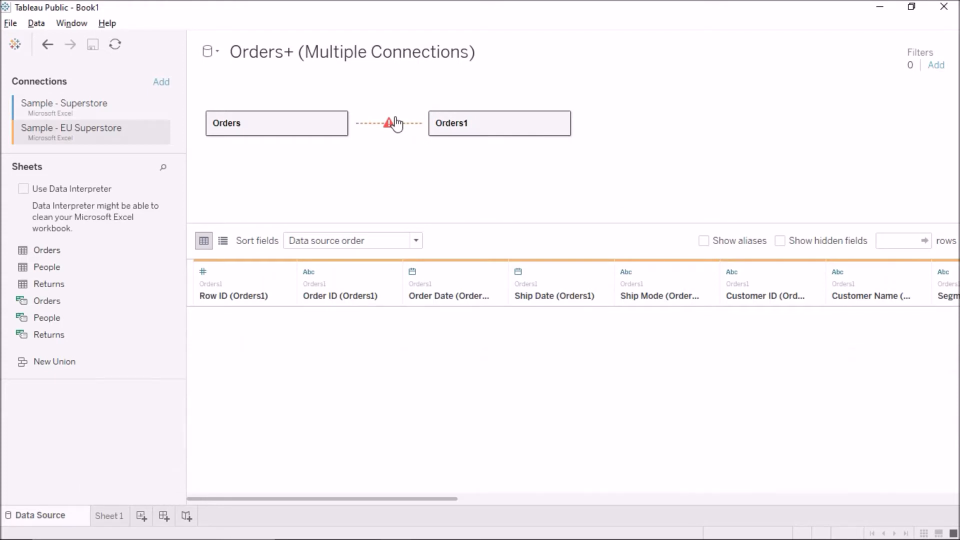
pyautogui.click(396, 124)
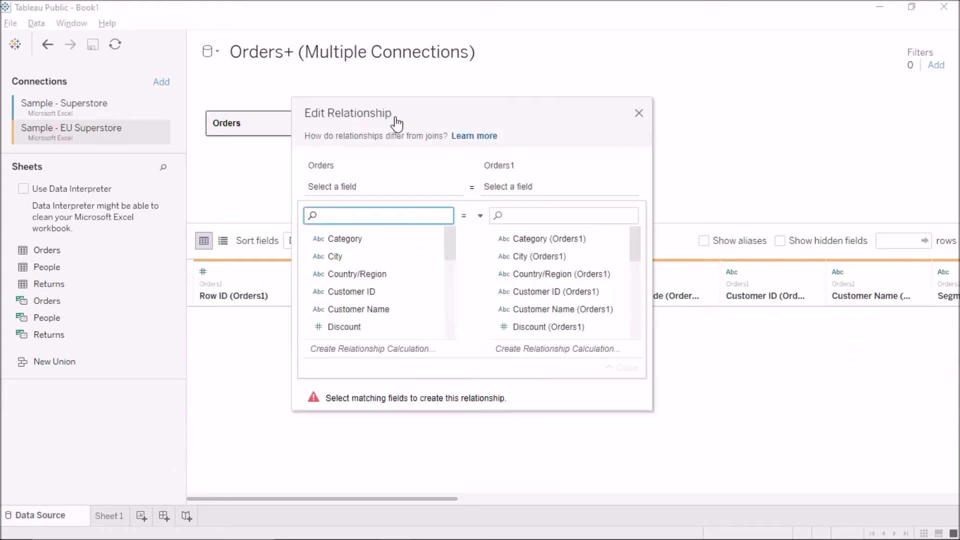
pyautogui.click(356, 241)
pyautogui.click(542, 240)
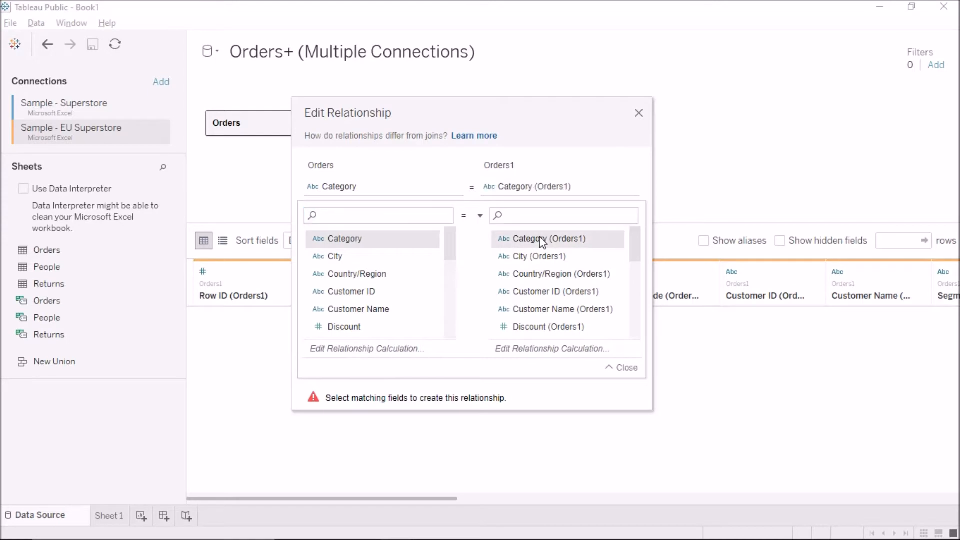
pyautogui.click(639, 115)
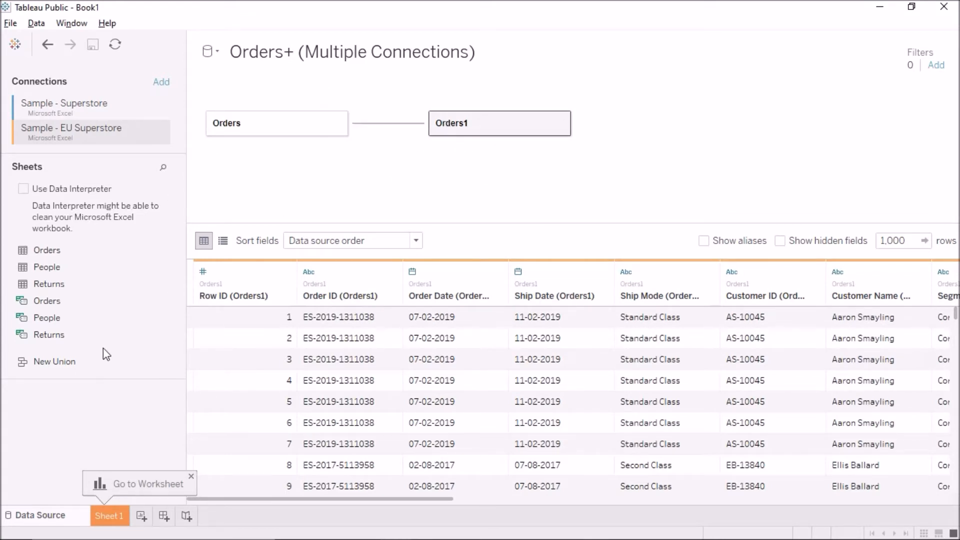
pyautogui.moveTo(487, 133); pyautogui.dragTo(185, 293)
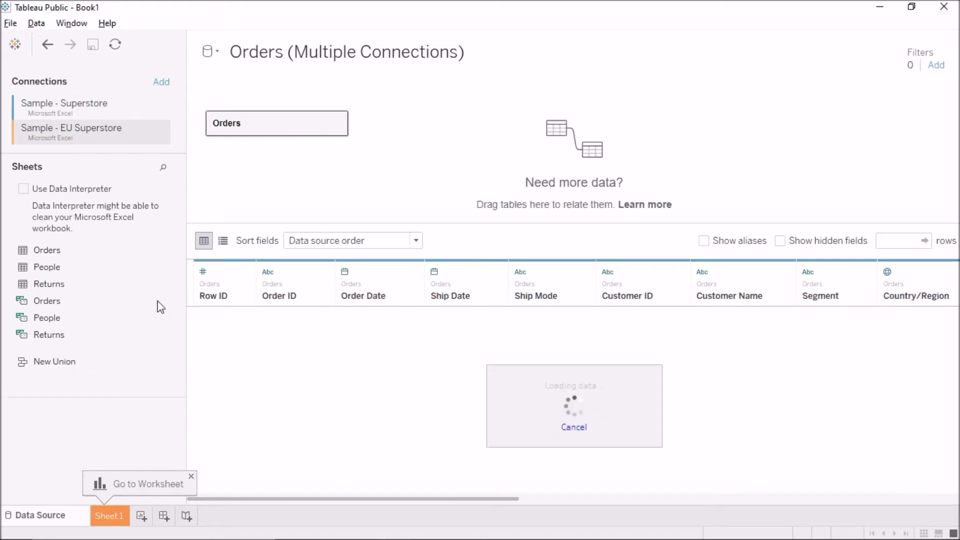
# Step: Join the EU Superstore Orders table to the Superstore Orders table inside the Orders logical table
pyautogui.doubleClick(231, 129)
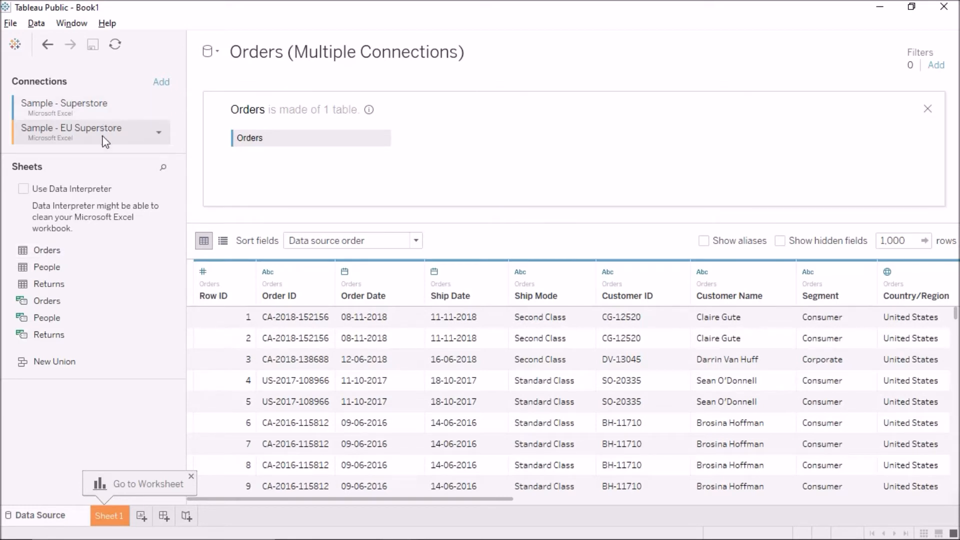
pyautogui.moveTo(48, 253); pyautogui.dragTo(493, 136)
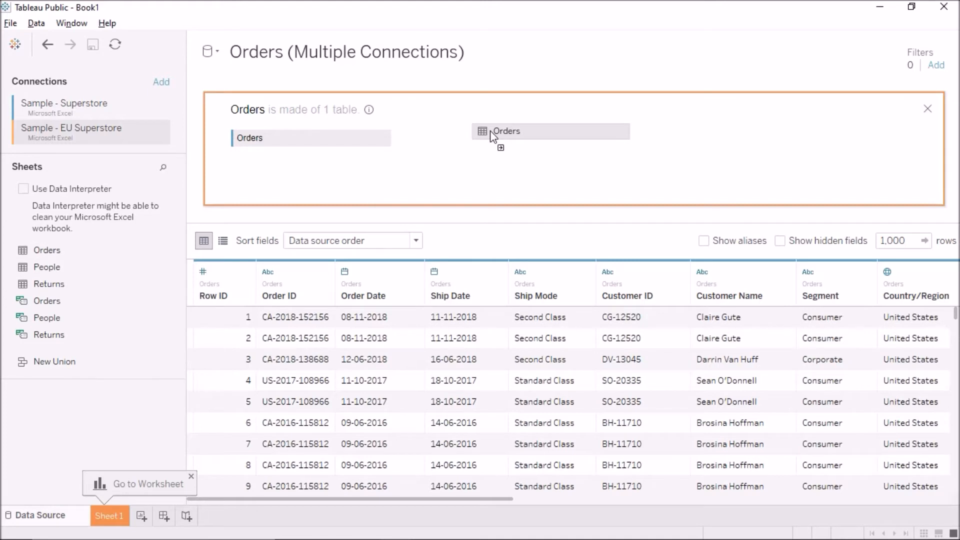
pyautogui.moveTo(490, 130); pyautogui.dragTo(491, 131)
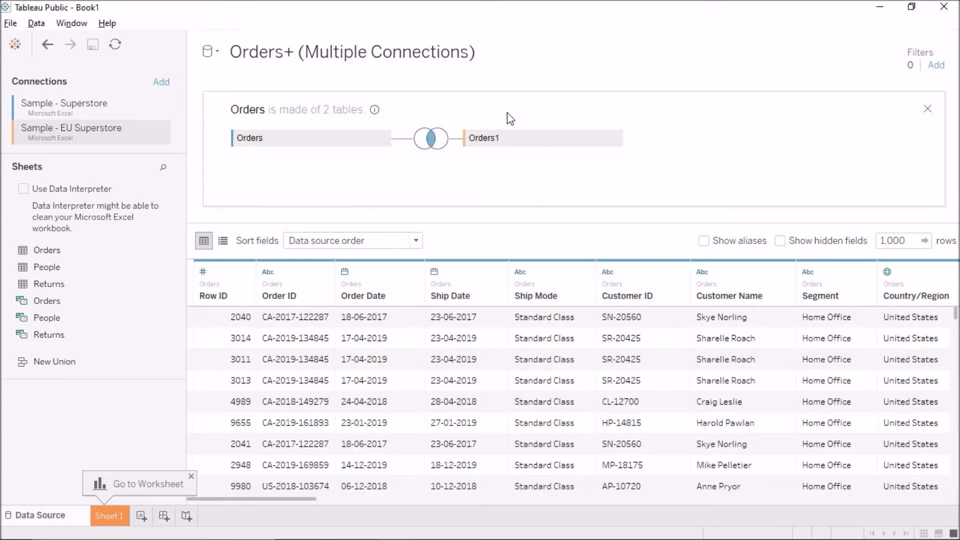
# Step: Check the installed Tableau Public version in the About information and close the Orders join canvas
pyautogui.click(107, 23)
pyautogui.click(172, 188)
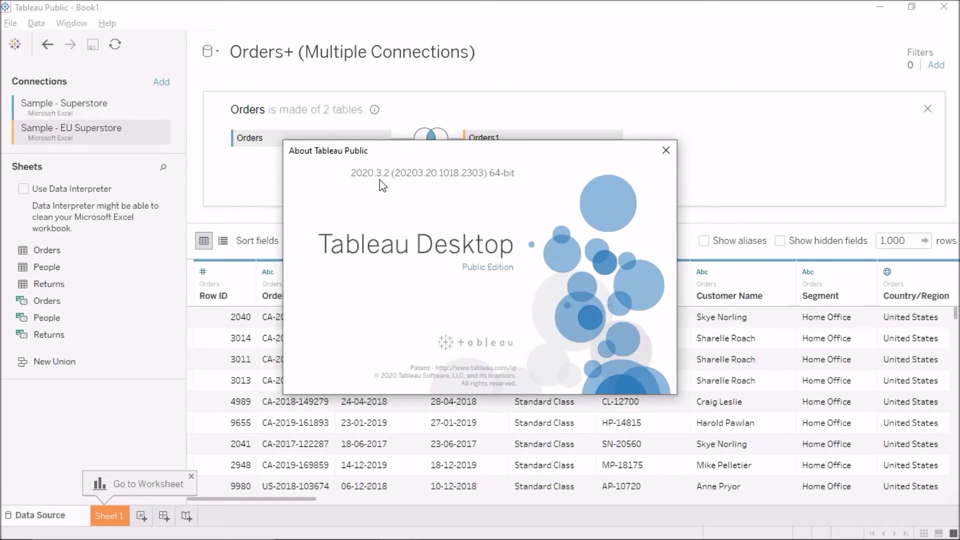
pyautogui.click(667, 150)
pyautogui.click(922, 110)
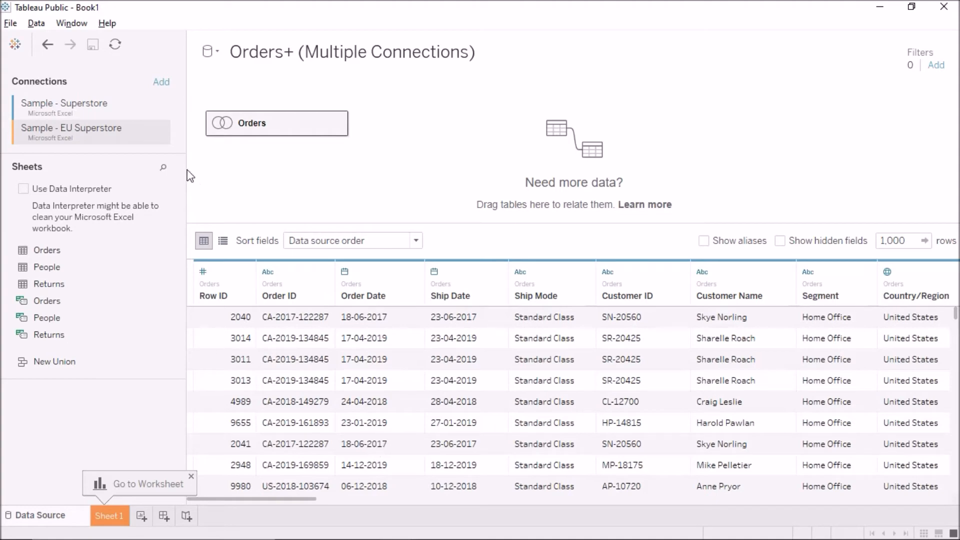
# Step: Switch to the Tableau Public Book2 window and maximize it
pyautogui.moveTo(403, 535)
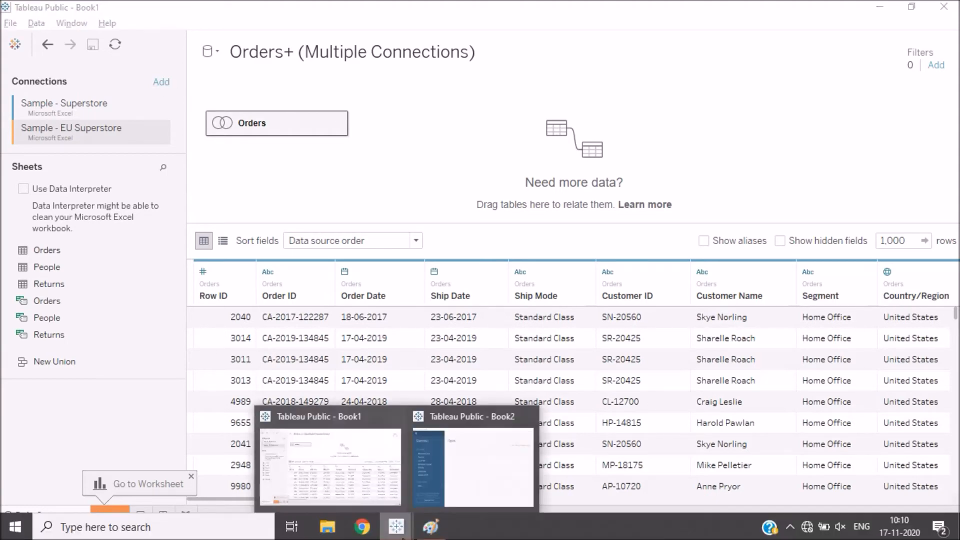
pyautogui.click(460, 467)
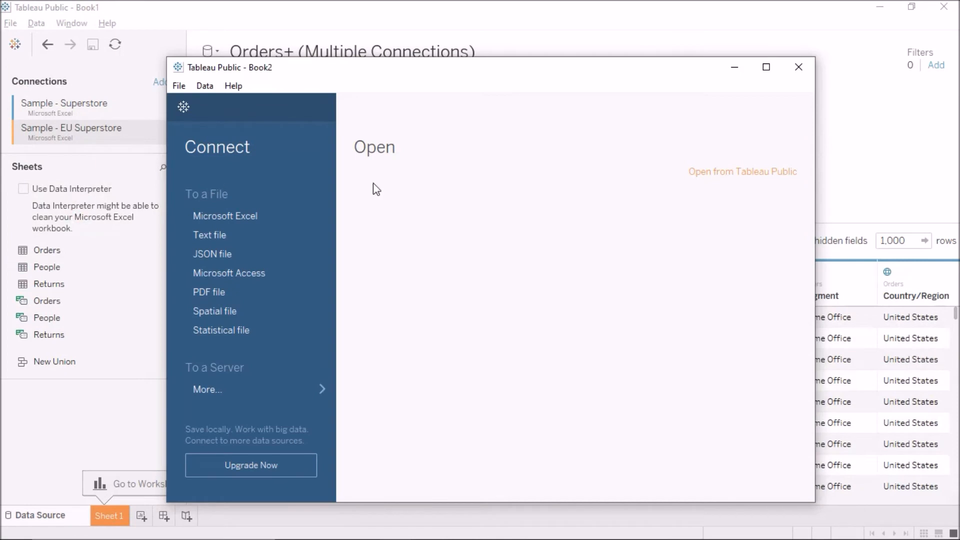
pyautogui.click(766, 67)
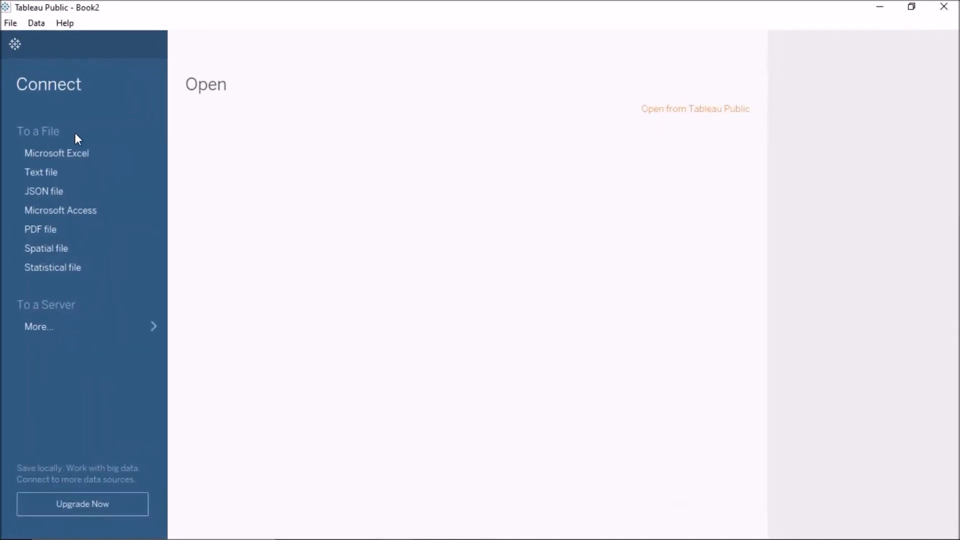
# Step: Connect to the Sample - Superstore Excel workbook and add its Orders sheet to the data source canvas
pyautogui.click(77, 154)
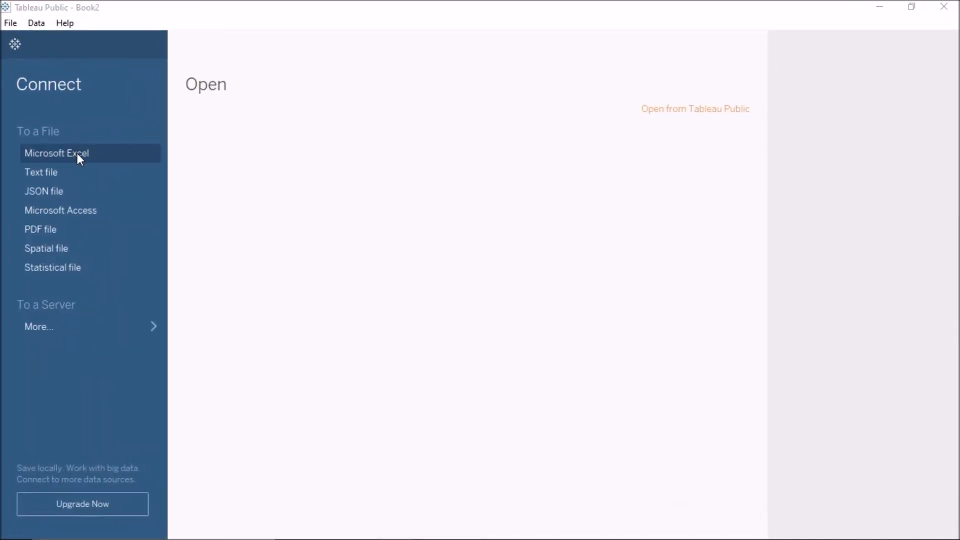
pyautogui.click(194, 206)
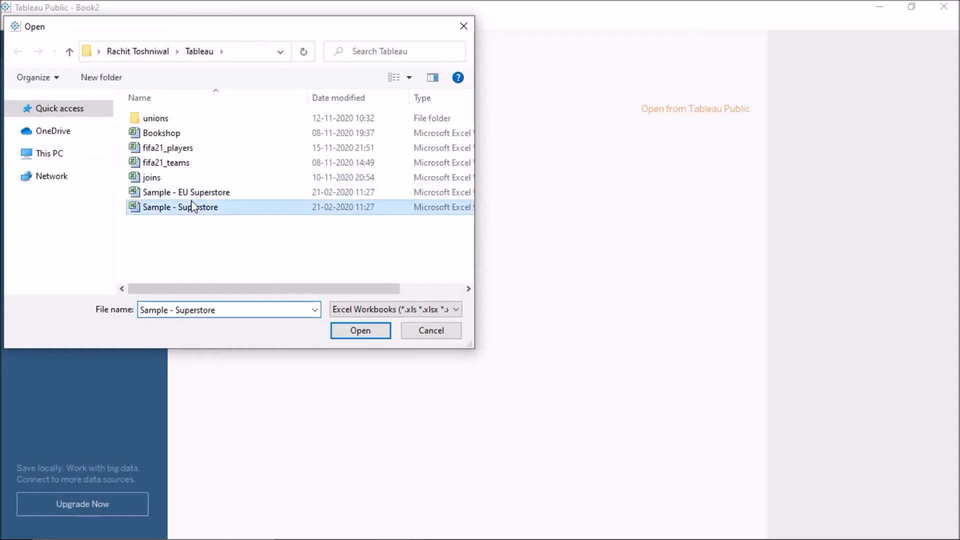
pyautogui.click(363, 332)
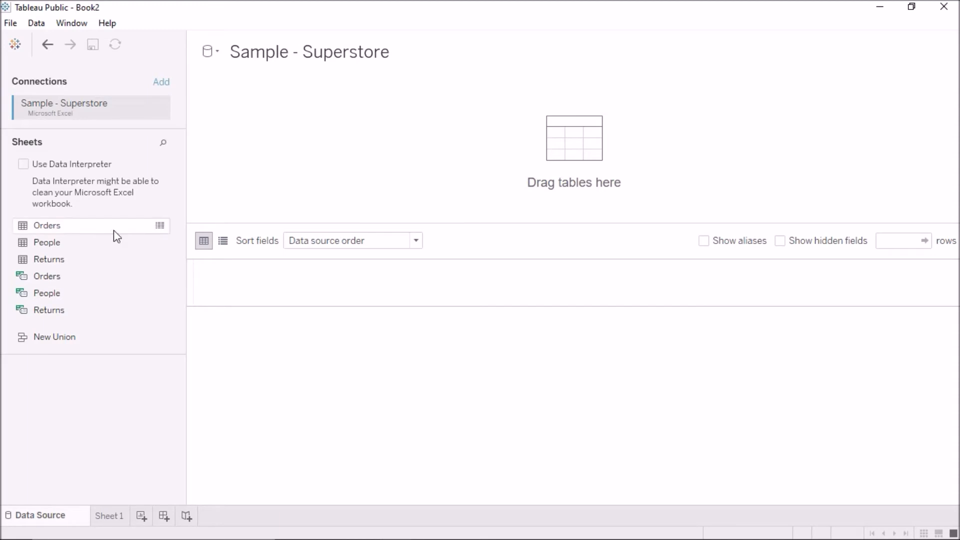
pyautogui.moveTo(64, 227); pyautogui.dragTo(329, 202)
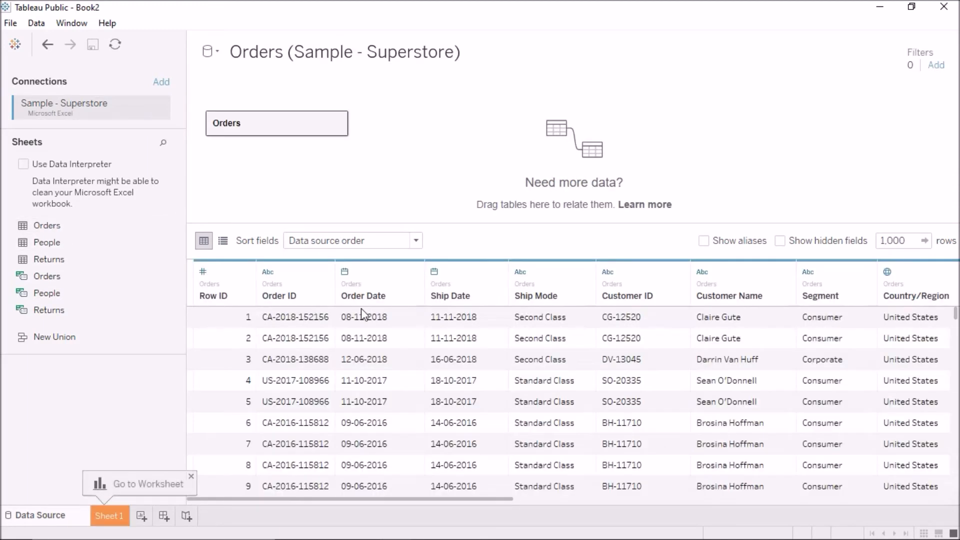
# Step: Add the Sample - EU Superstore Excel workbook as a new, separate data source
pyautogui.click(208, 53)
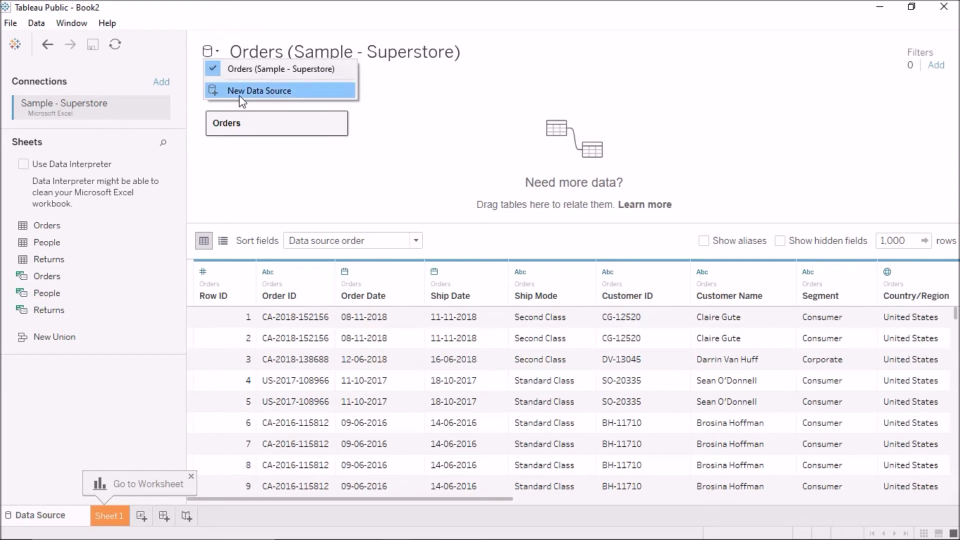
pyautogui.click(35, 23)
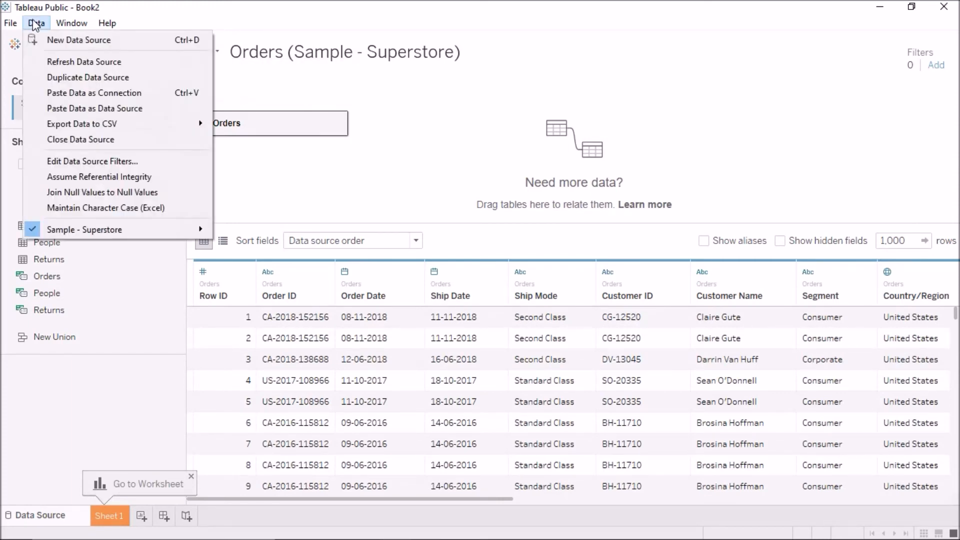
pyautogui.click(65, 42)
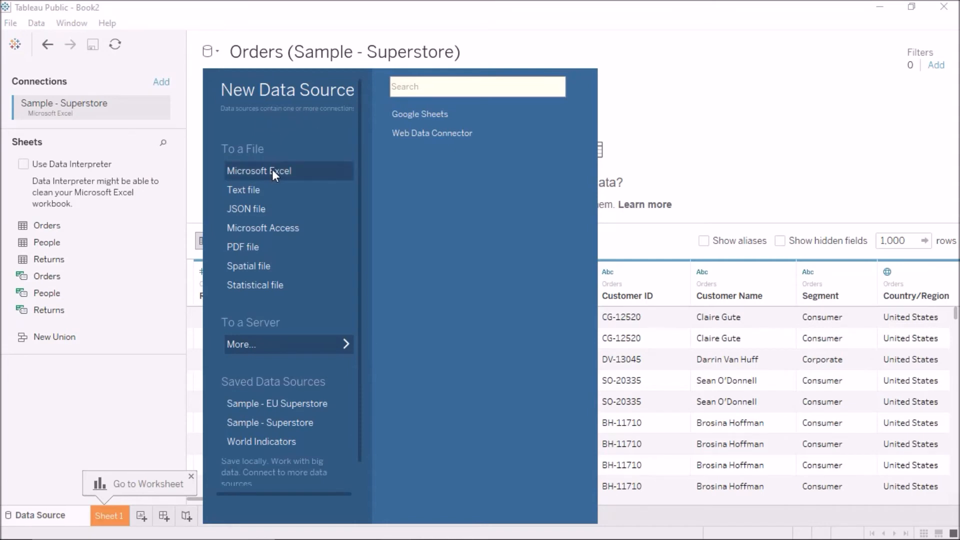
pyautogui.click(300, 171)
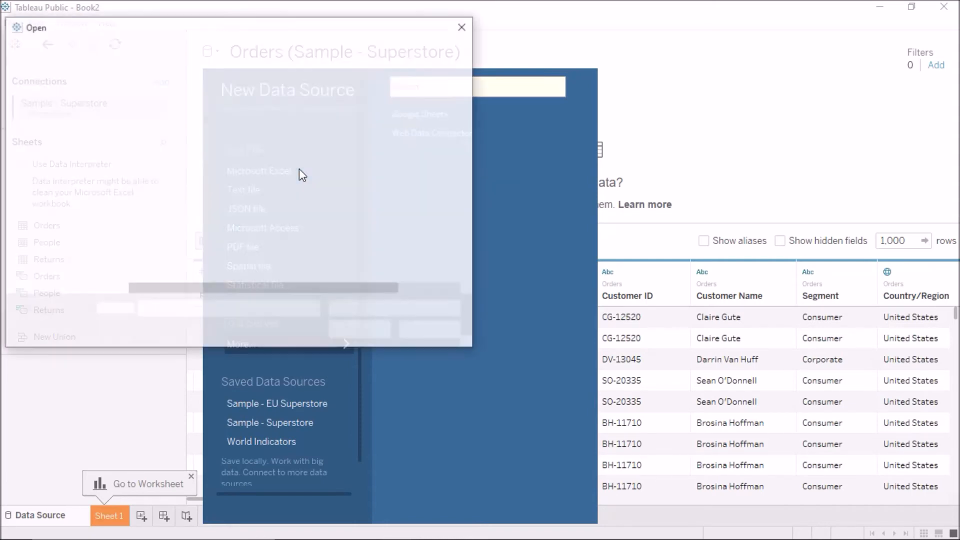
pyautogui.click(270, 192)
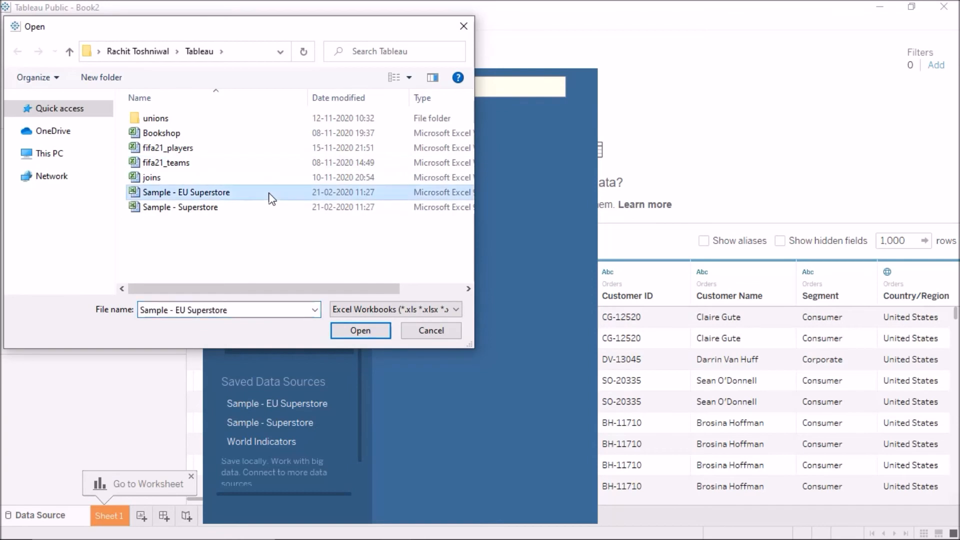
pyautogui.click(363, 330)
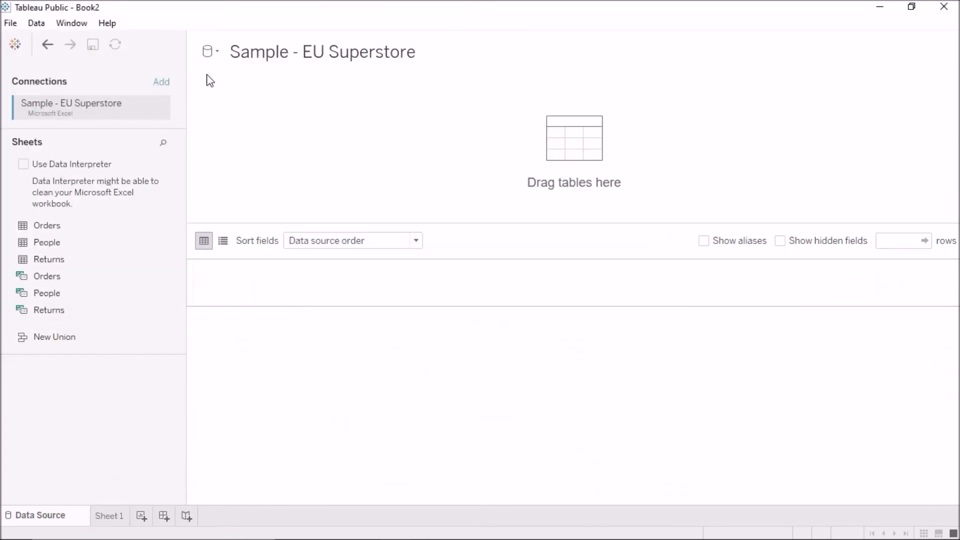
pyautogui.click(213, 50)
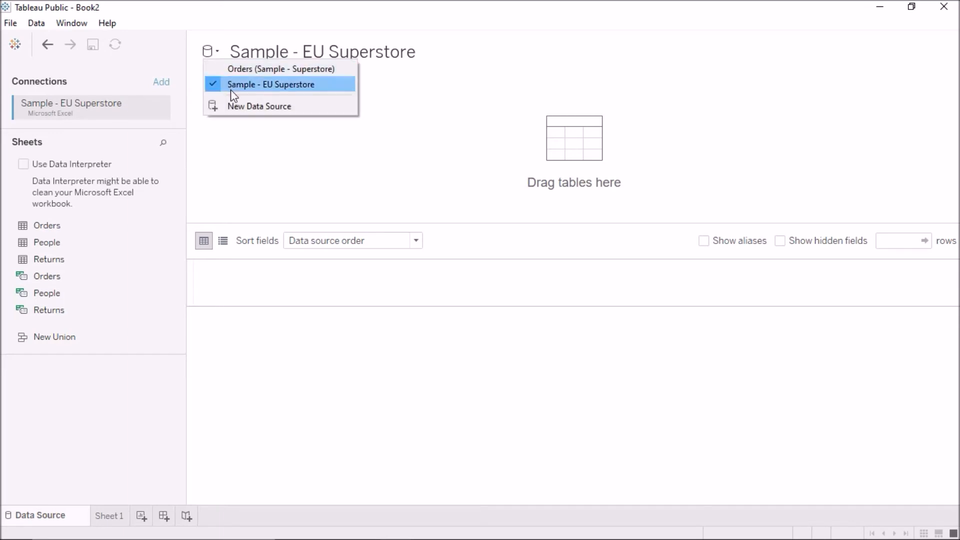
pyautogui.click(237, 106)
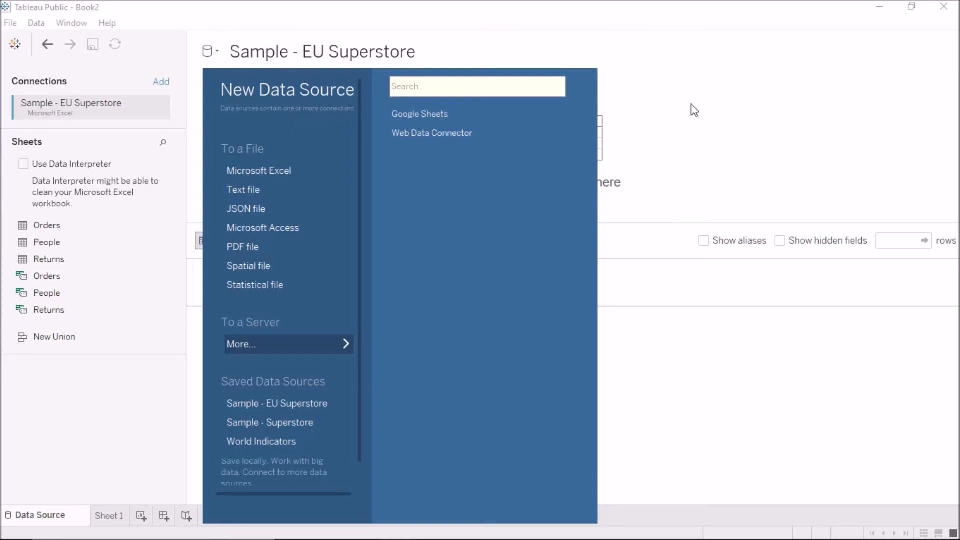
pyautogui.press('Escape')
# Step: View the Orders (Sample - Superstore) data source and return to the Sample - EU Superstore data source
pyautogui.click(206, 52)
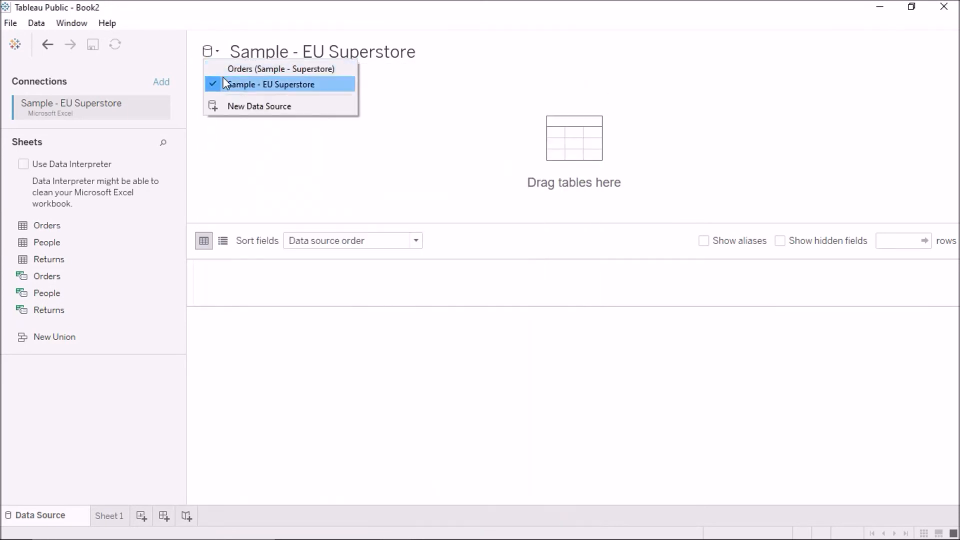
pyautogui.click(225, 68)
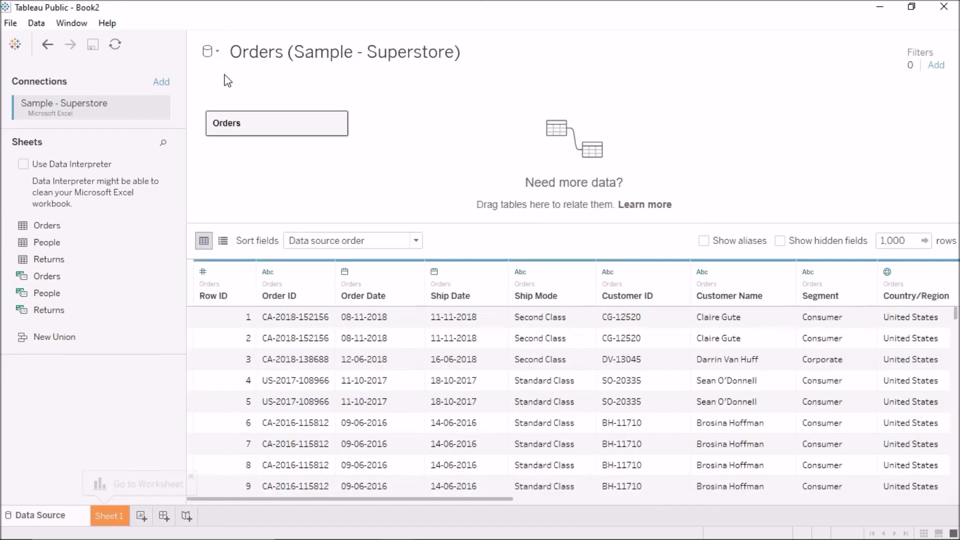
pyautogui.click(215, 55)
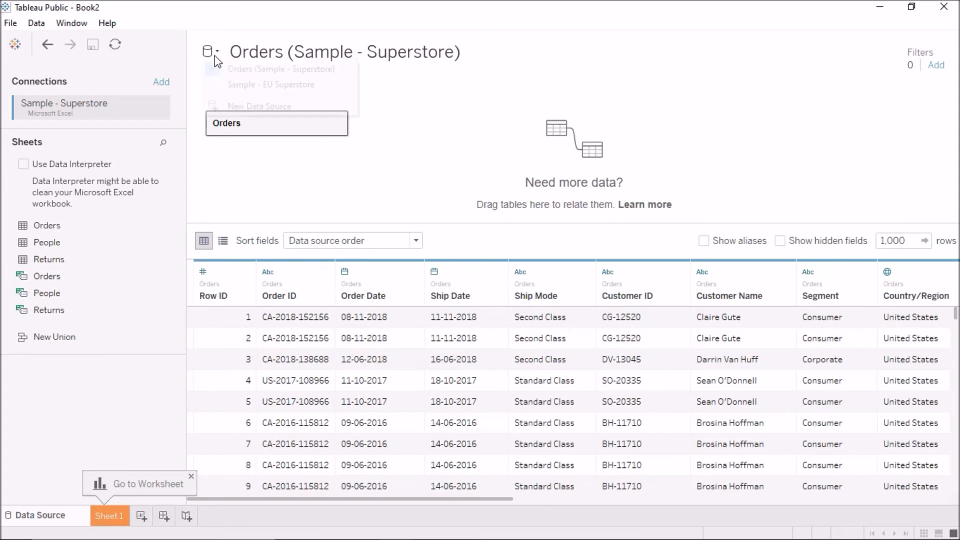
pyautogui.click(226, 87)
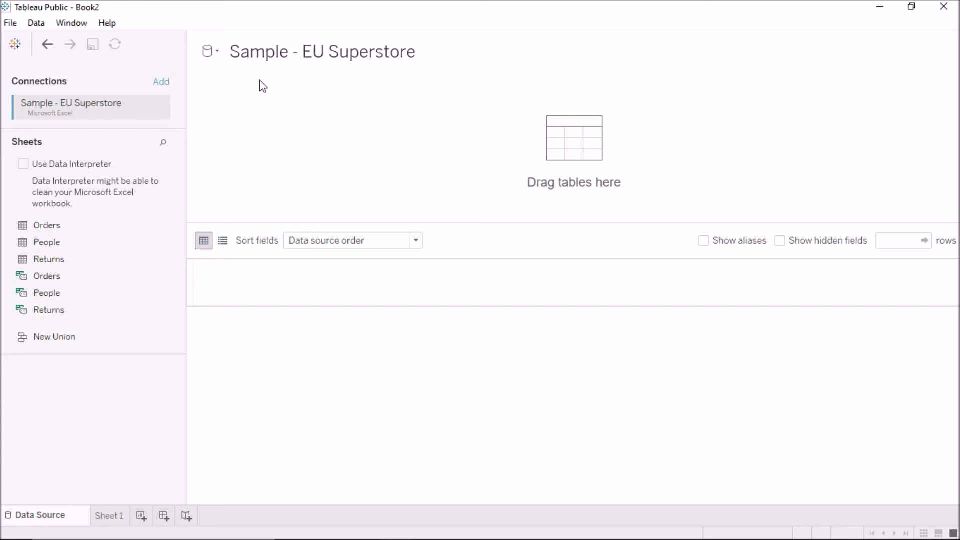
# Step: Try setting custom blend relationships between the two data sources from Sheet 1, and cancel the dialog
pyautogui.click(101, 512)
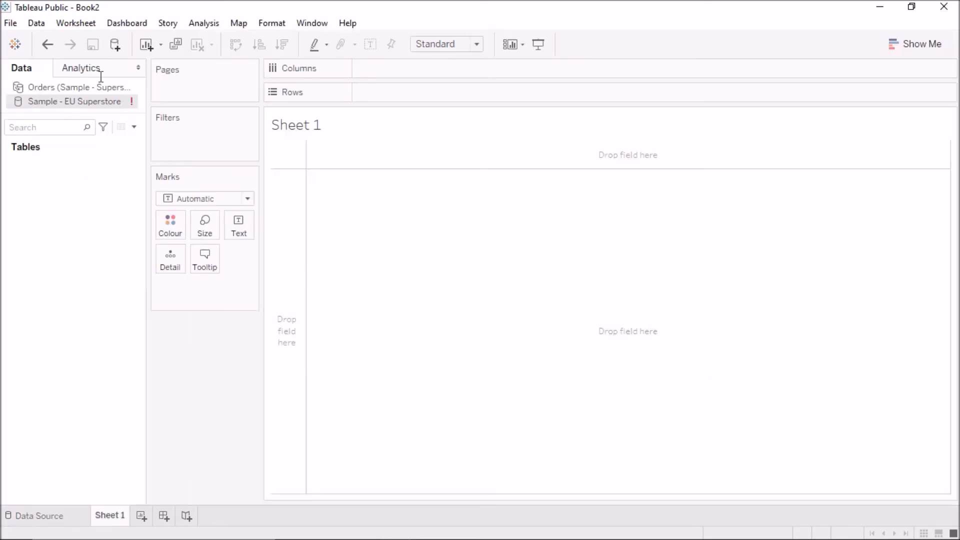
pyautogui.click(43, 28)
pyautogui.click(74, 82)
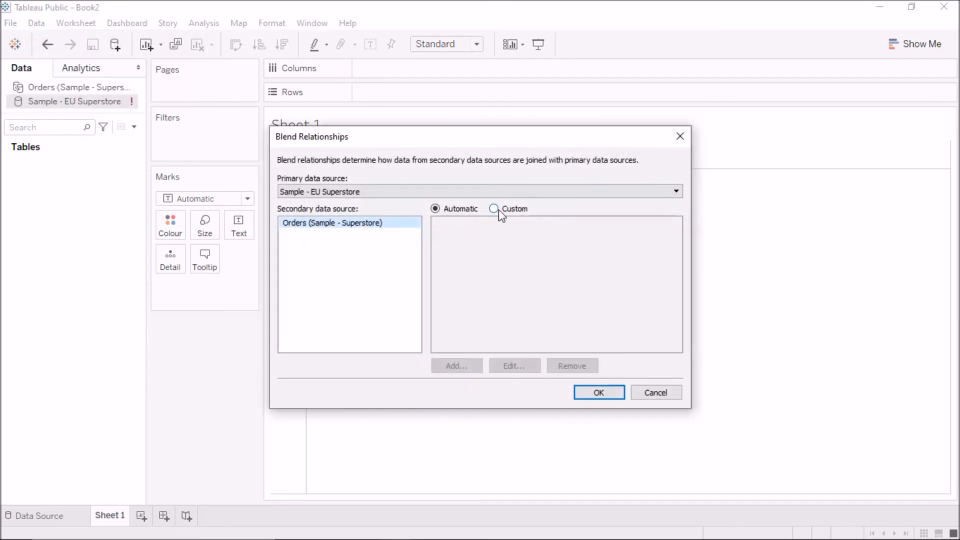
pyautogui.click(495, 209)
pyautogui.click(661, 394)
# Step: Add the Orders sheet to the Sample - EU Superstore data source and switch to the Orders (Sample - Superstore) source
pyautogui.click(69, 519)
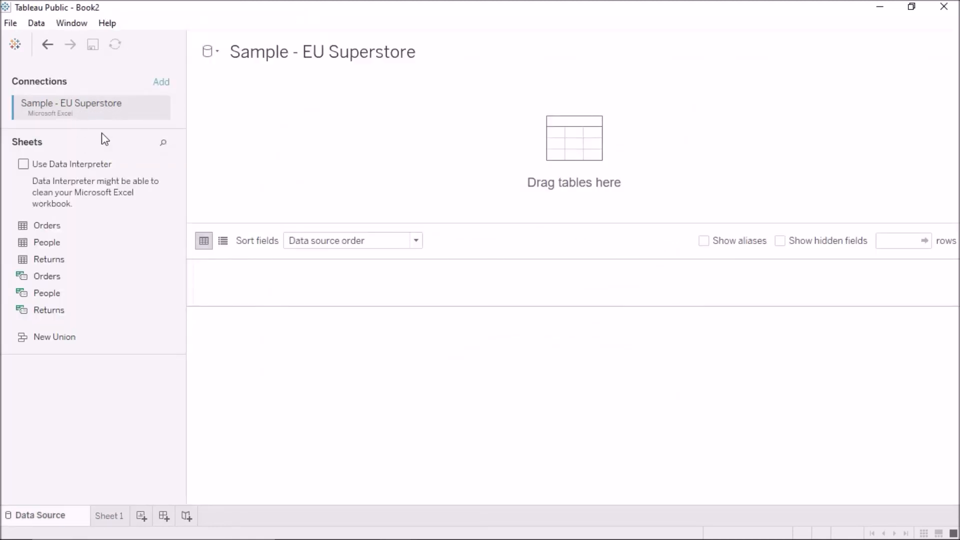
pyautogui.moveTo(54, 226); pyautogui.dragTo(272, 178)
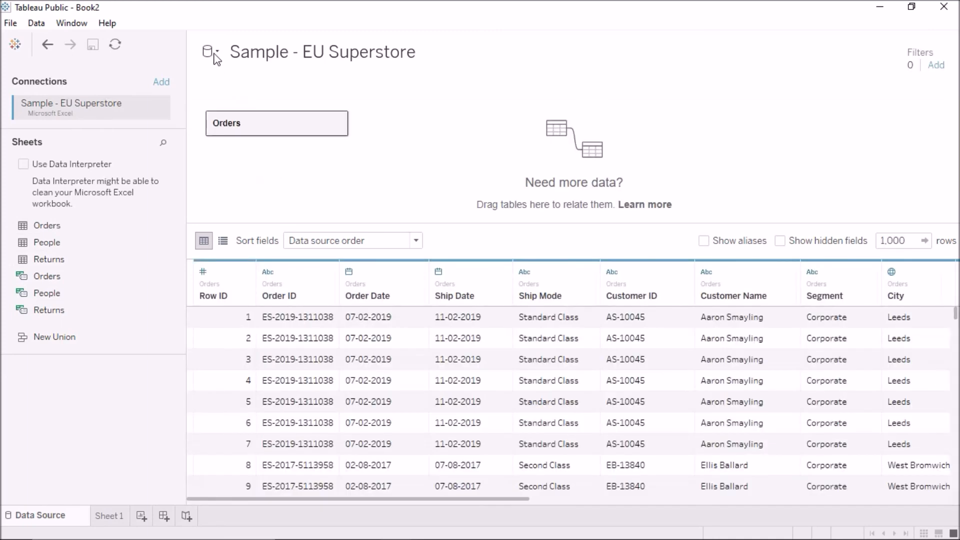
pyautogui.click(214, 54)
pyautogui.click(223, 67)
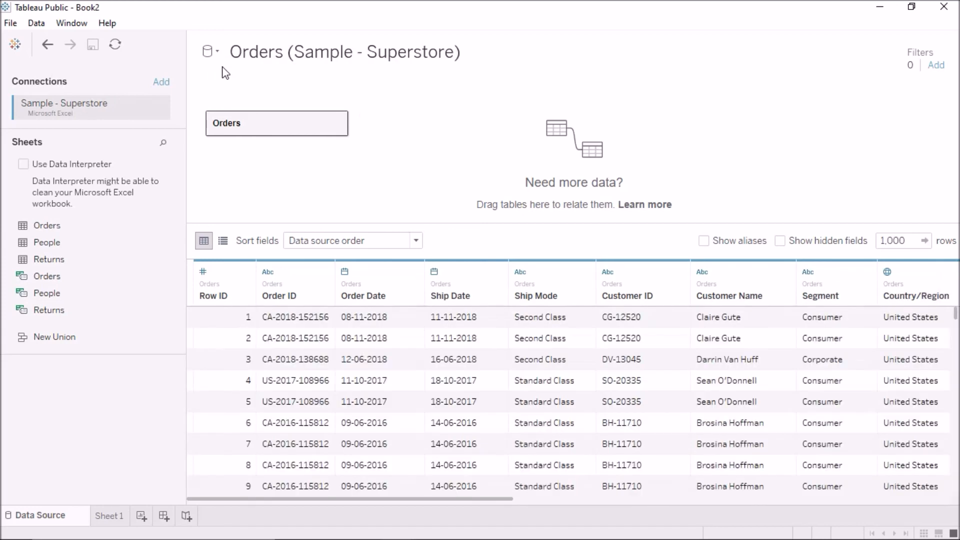
# Step: Go to Sheet 1 and review the automatic blend relationship fields with Orders (Sample - Superstore) as primary source, closing without changes
pyautogui.click(103, 520)
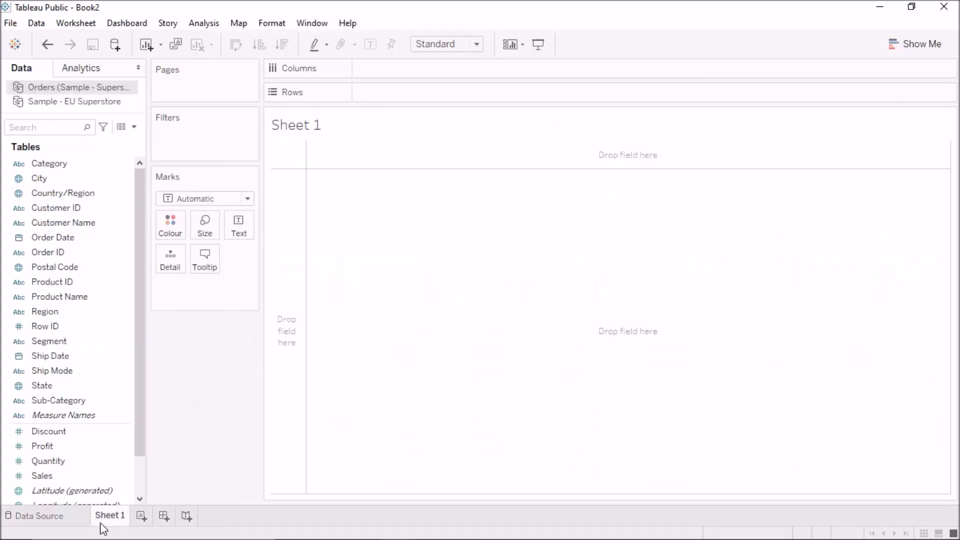
pyautogui.click(36, 25)
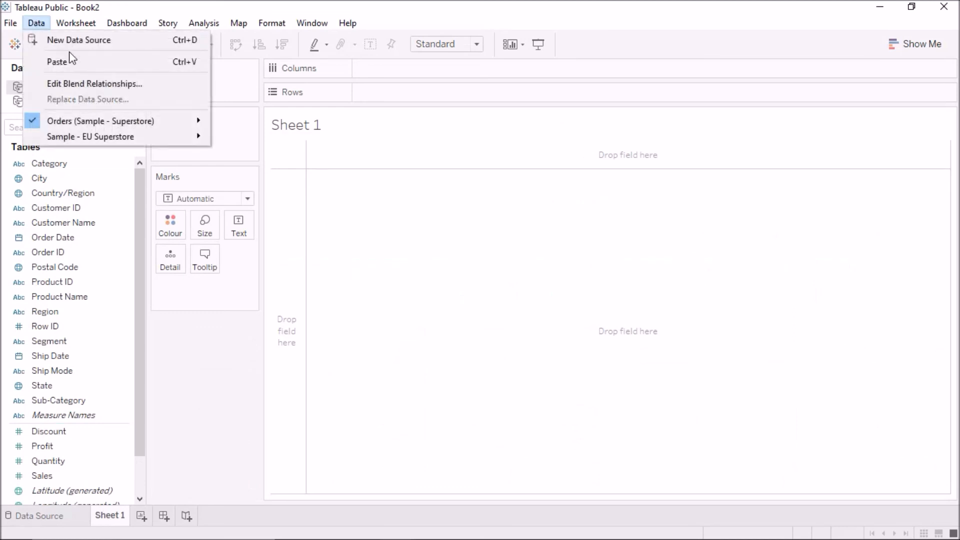
pyautogui.click(85, 79)
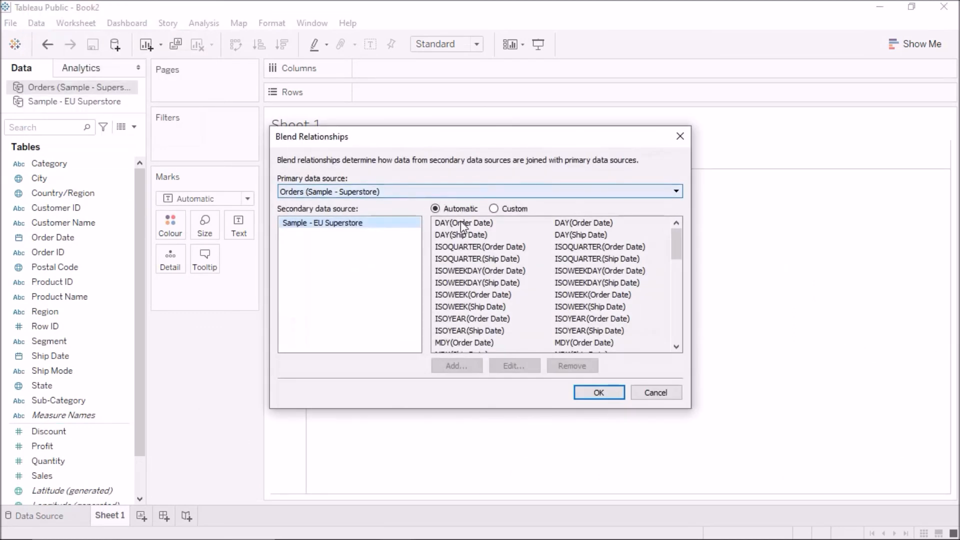
pyautogui.scroll(-5, 482, 300)
pyautogui.scroll(-3, 482, 300)
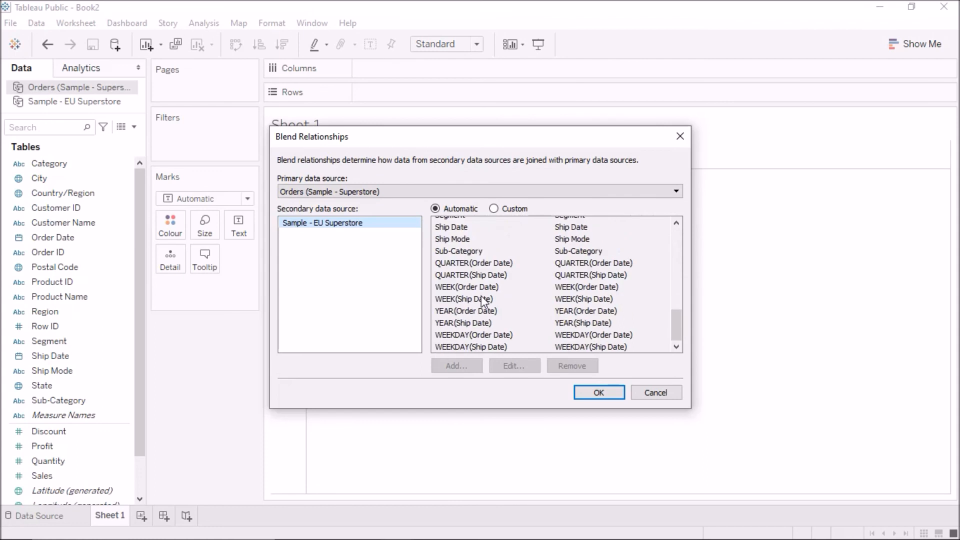
pyautogui.scroll(10, 482, 299)
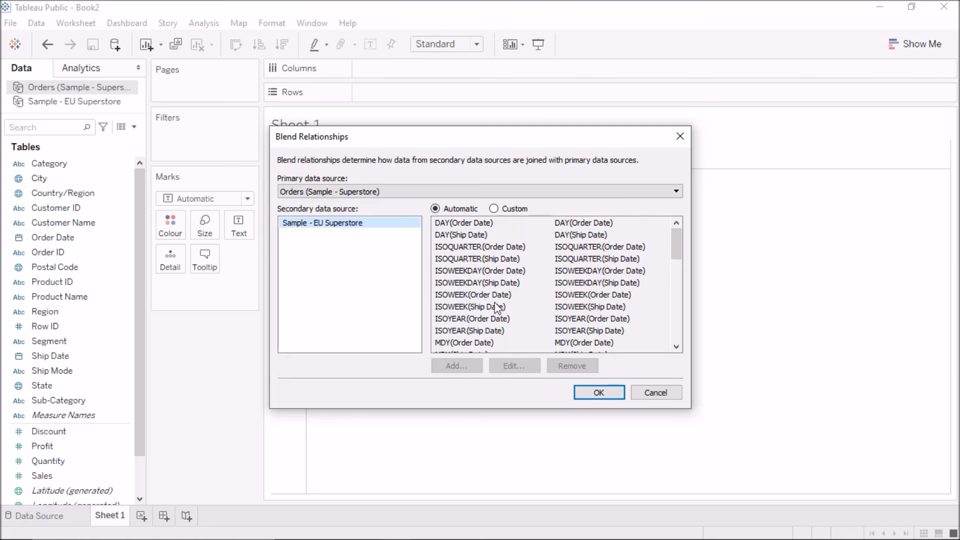
pyautogui.click(654, 393)
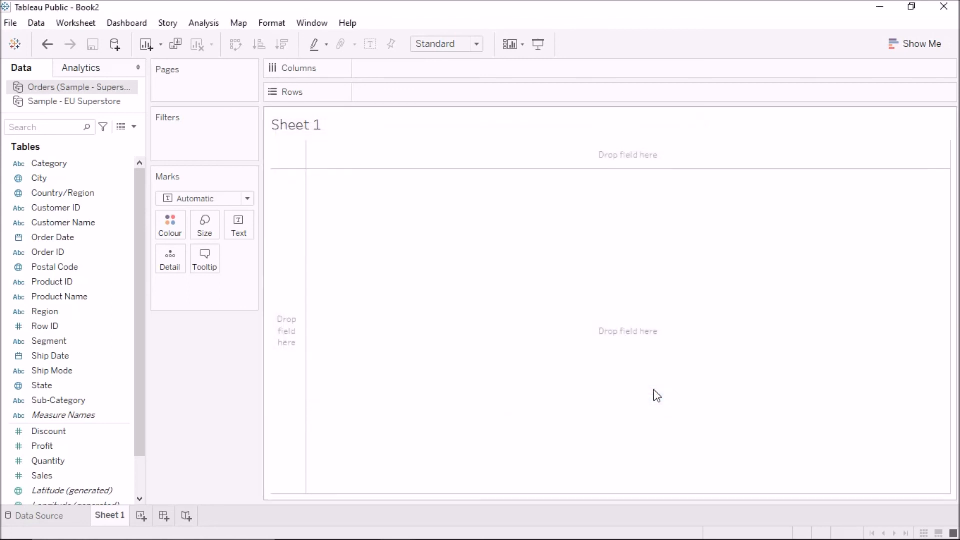